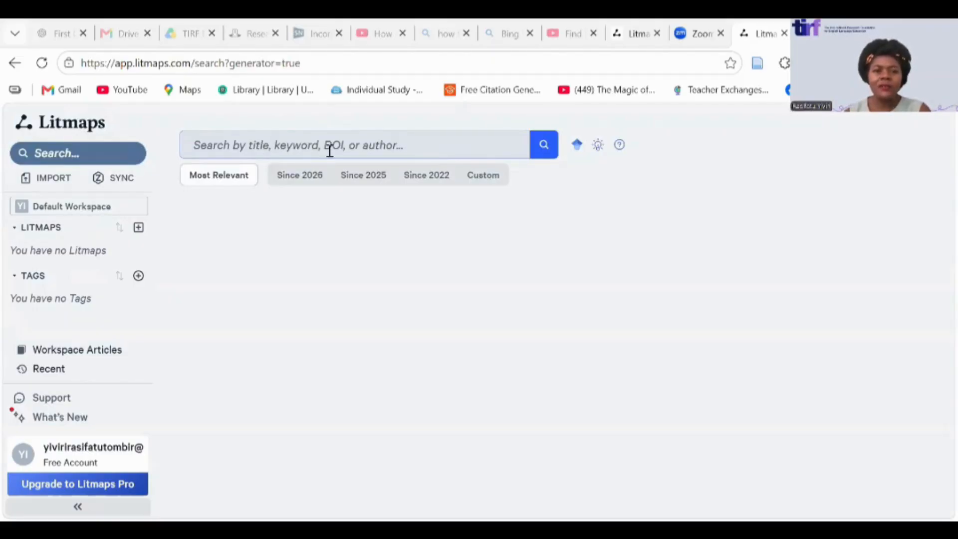
Search for articles on "Multilingual practices in language education" and skim the results
left_click(416, 148)
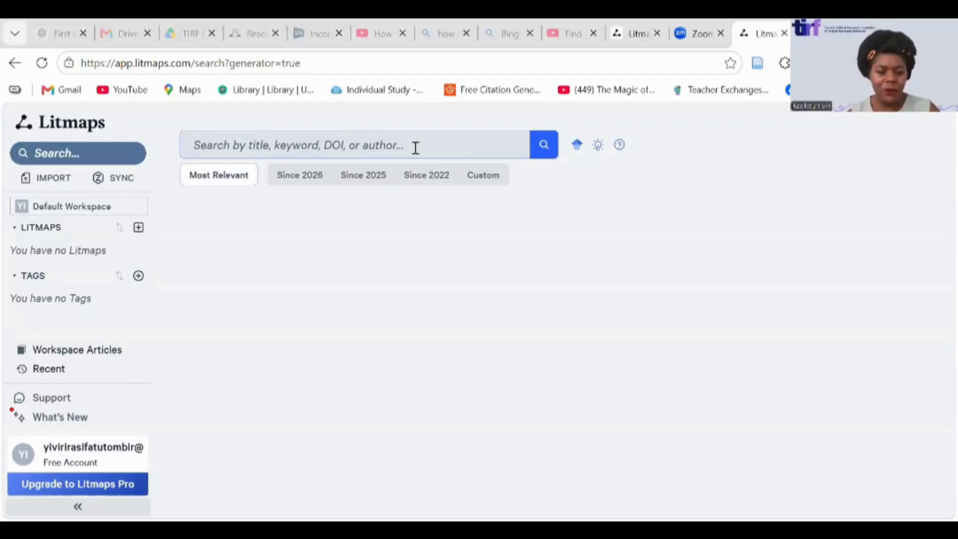
type("Multilingual practices in language education")
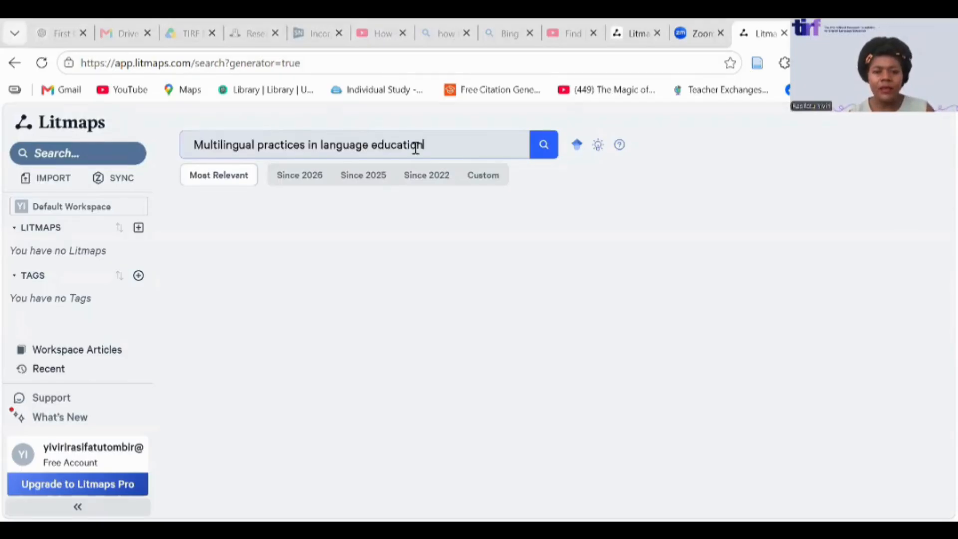
left_click(545, 145)
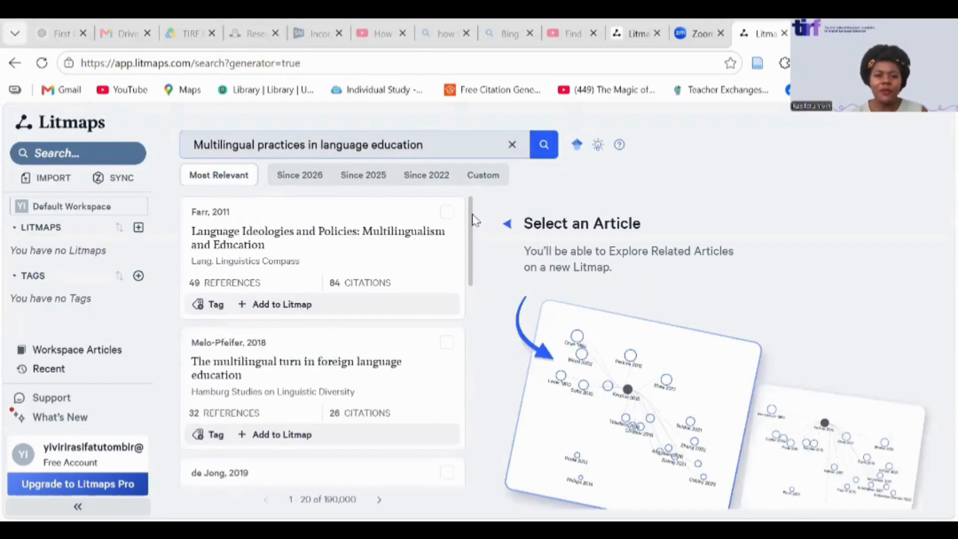
scroll(471, 220, "down", 10)
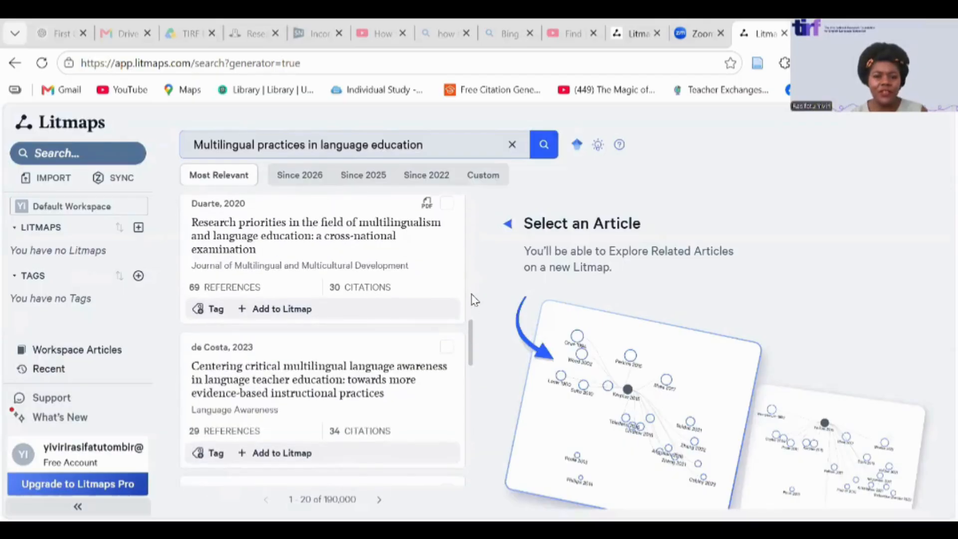
scroll(475, 299, "up", 6)
scroll(463, 216, "up", 3)
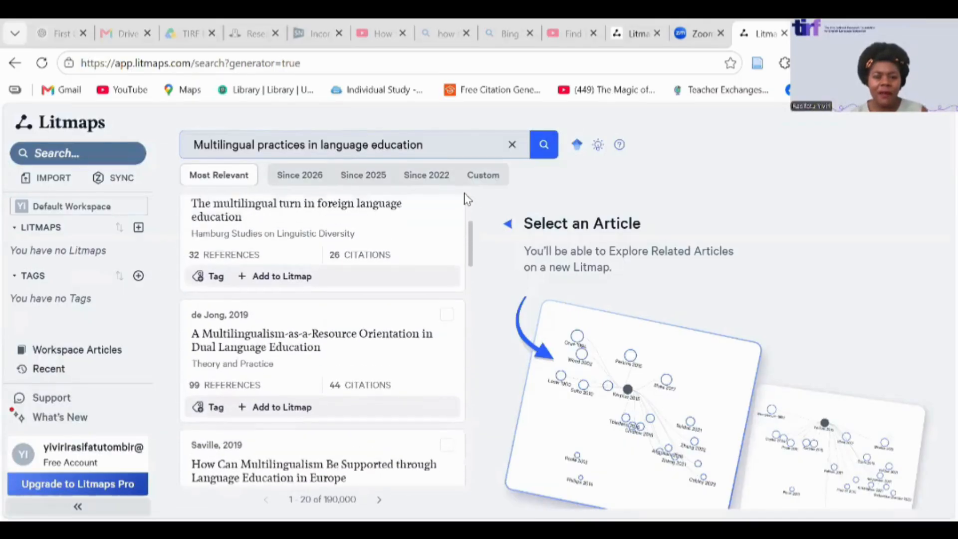
scroll(471, 244, "up", 3)
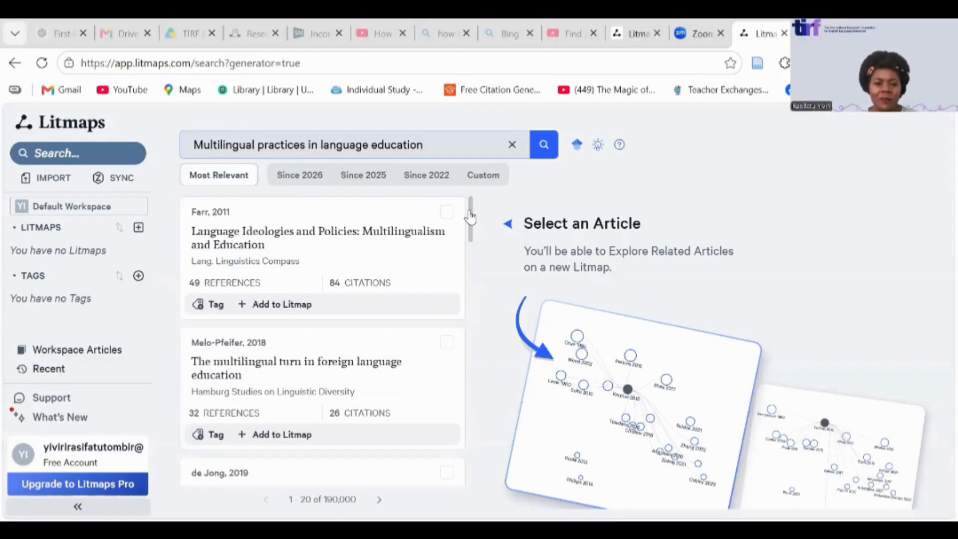
Open the details of "English as a Local Language: Post-colonial Identities and Multilingual Practices" at the end of the first results page
mouse_move(470, 216)
left_mouse_down()
mouse_move(471, 273)
mouse_move(473, 200)
left_mouse_up()
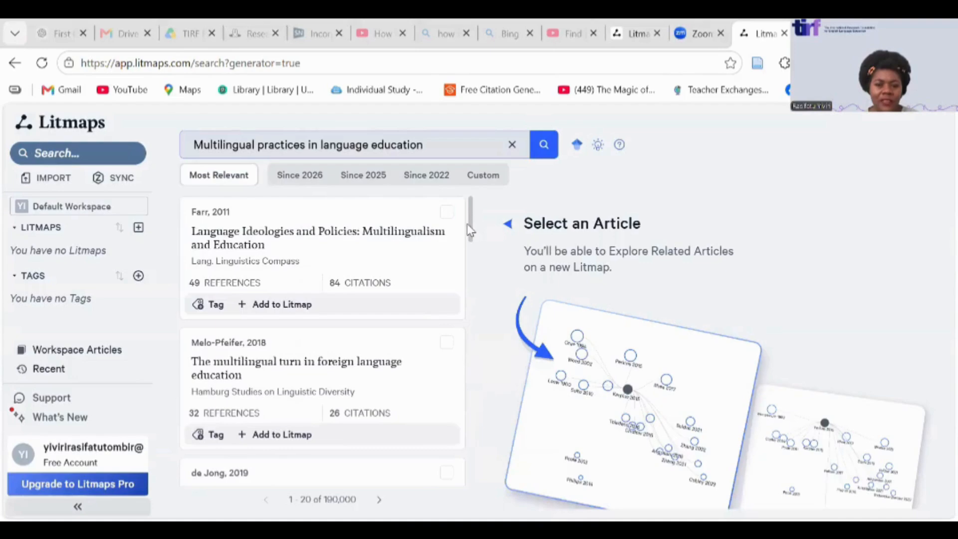
left_click_drag(468, 224, 471, 257)
left_click(470, 256)
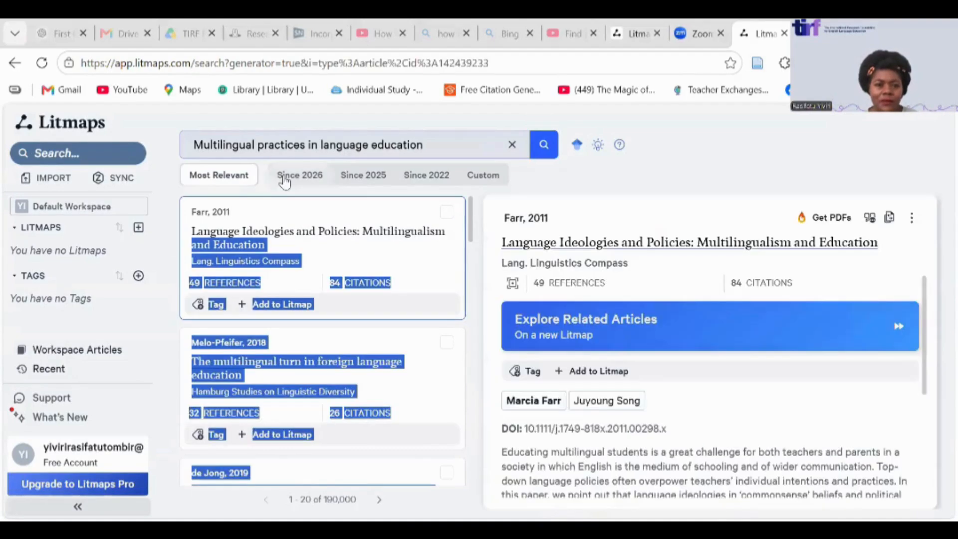
left_click(527, 175)
left_click_drag(472, 227, 473, 482)
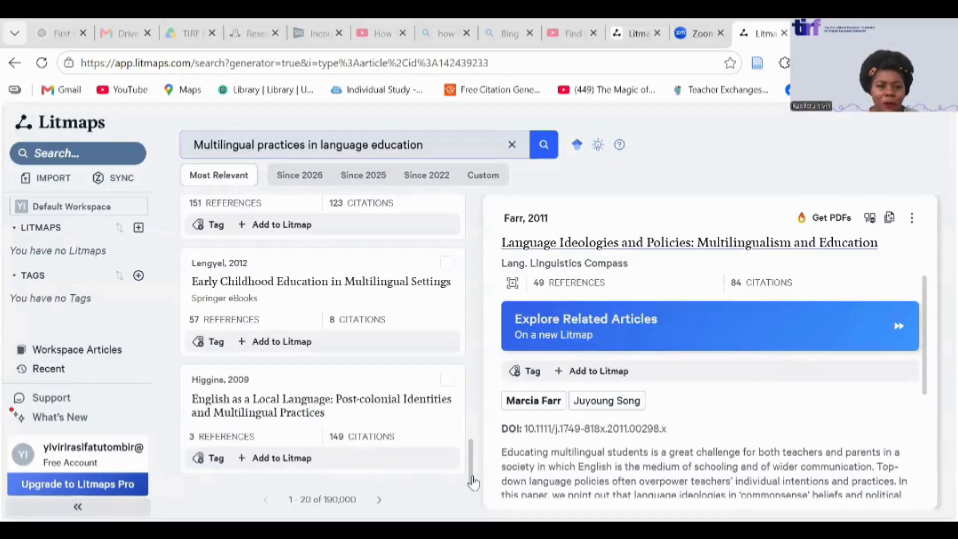
mouse_move(473, 482)
left_mouse_down()
mouse_move(473, 212)
mouse_move(468, 498)
left_mouse_up()
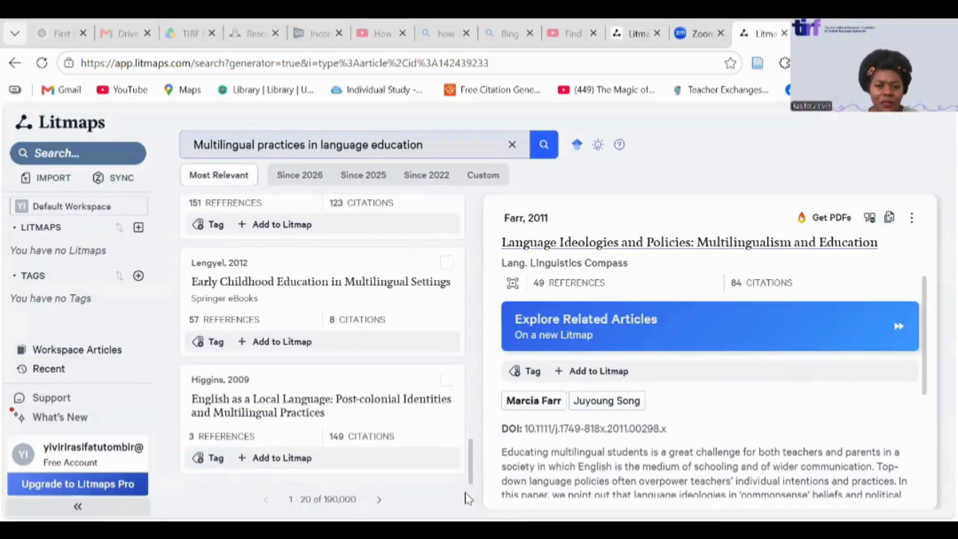
left_click(310, 412)
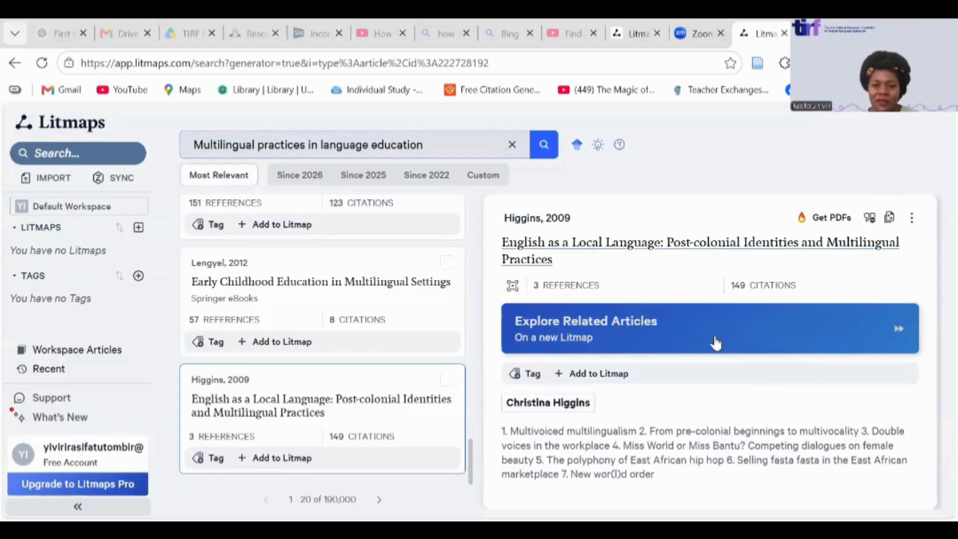
View the selected book's source page on Amazon, return to Litmaps and dismiss the tagging tip
left_click(647, 251)
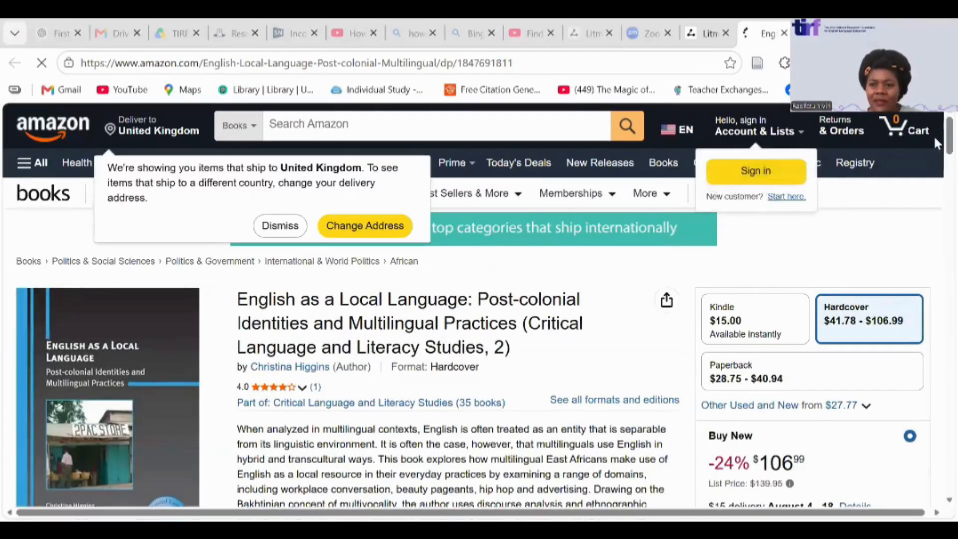
scroll(933, 150, "down", 6)
left_click_drag(937, 176, 936, 115)
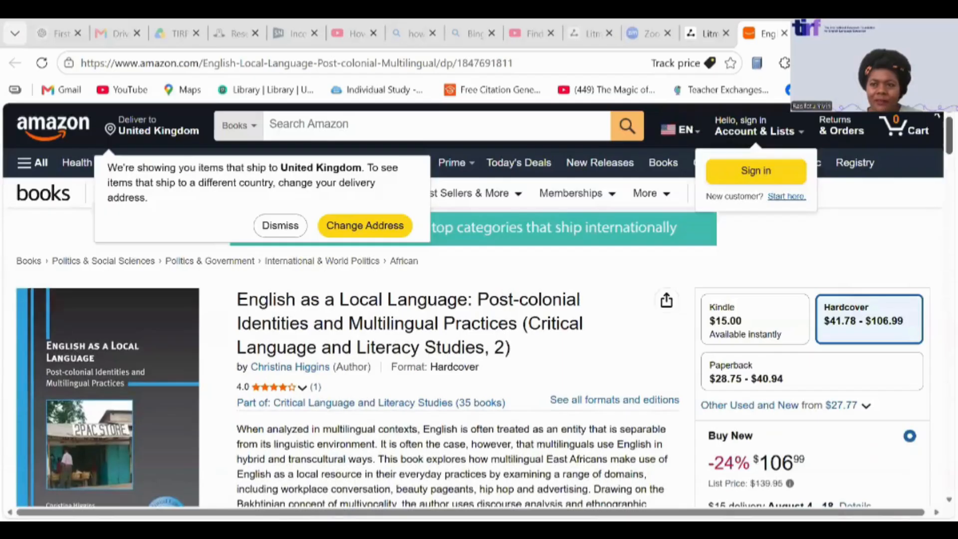
left_click(706, 34)
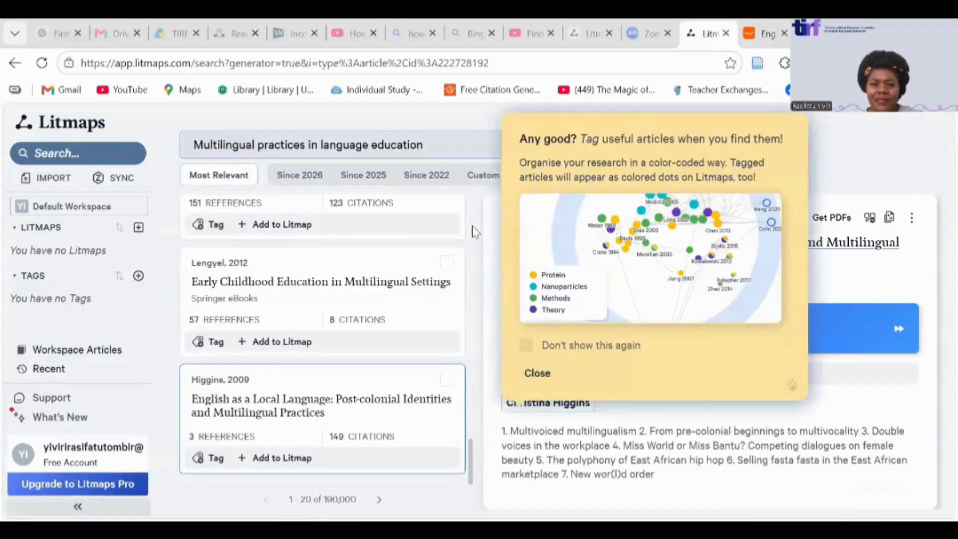
left_click(528, 373)
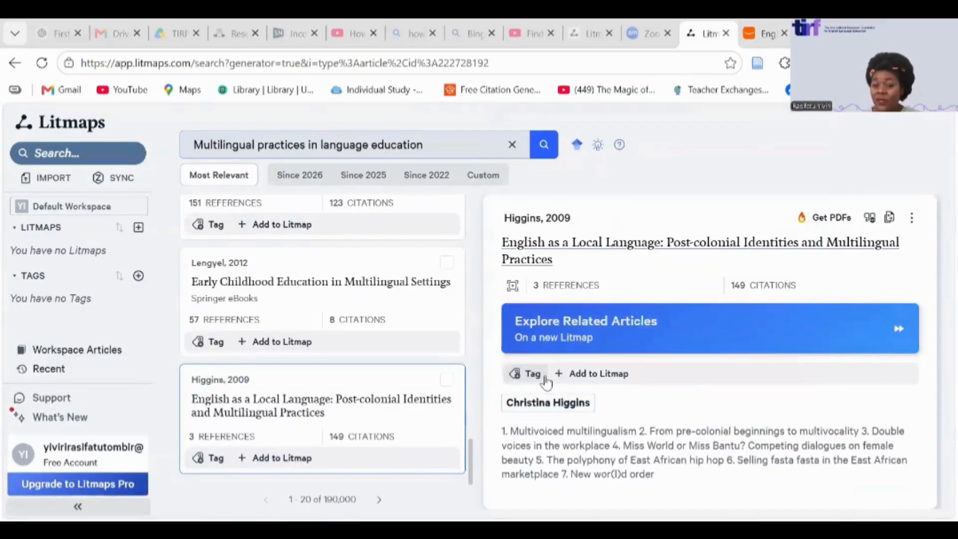
Create a Litmap of articles related to the selected book and refine its recommendations with "Re-considering Language within a Cosmopolitan Understanding"
left_click(587, 340)
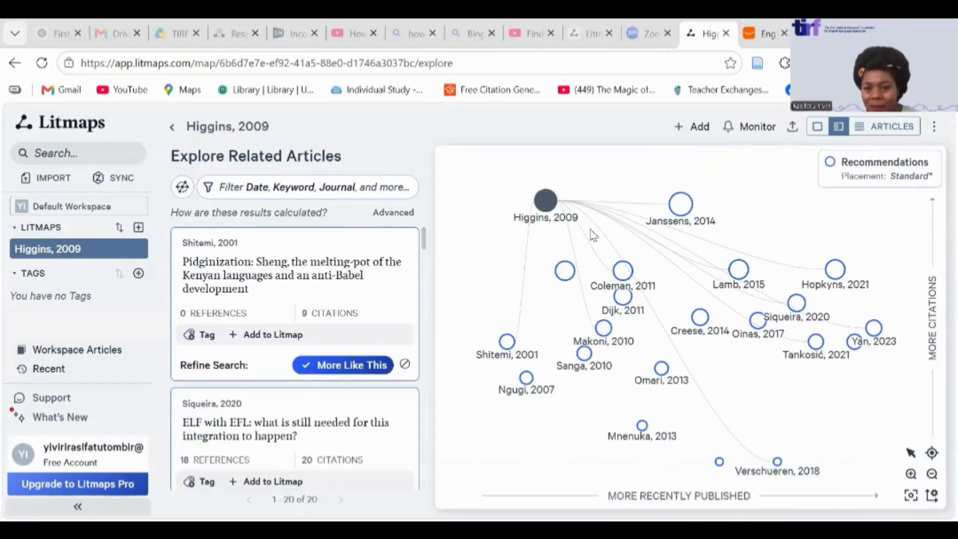
mouse_move(425, 242)
left_mouse_down()
mouse_move(430, 421)
mouse_move(424, 242)
left_mouse_up()
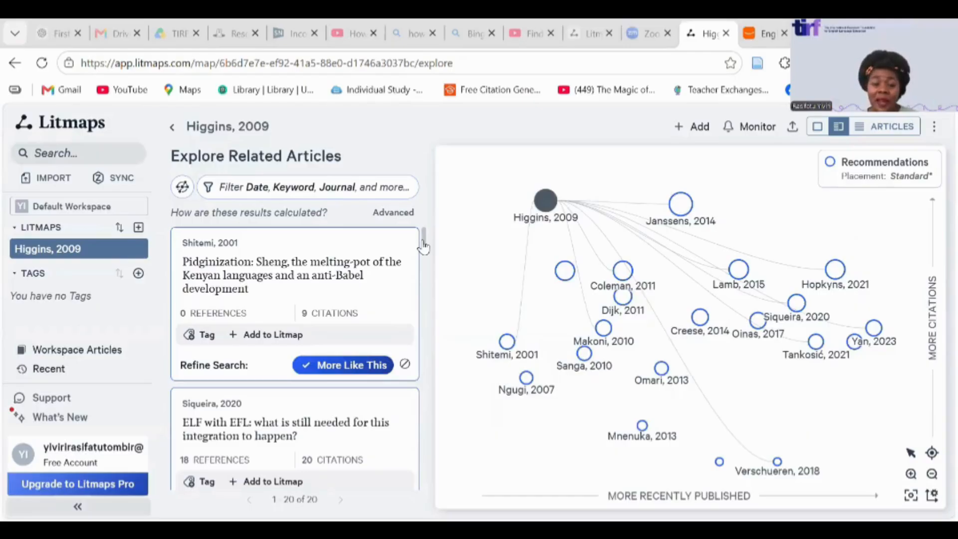
left_click_drag(423, 244, 425, 279)
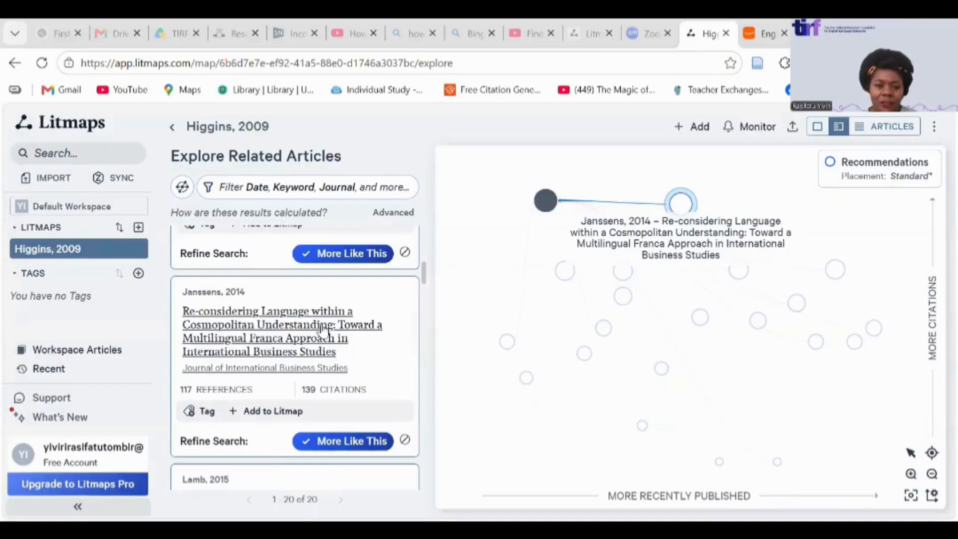
left_click(338, 442)
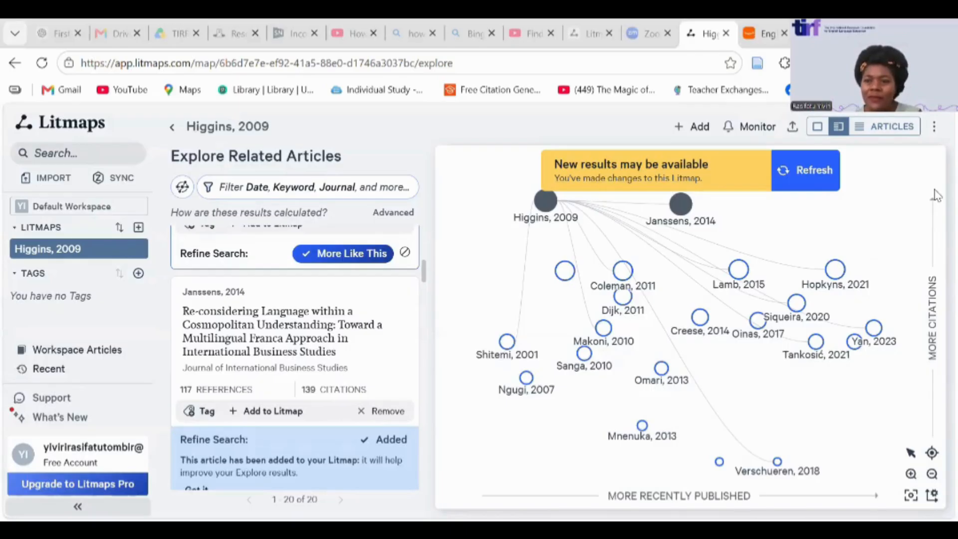
left_click(816, 171)
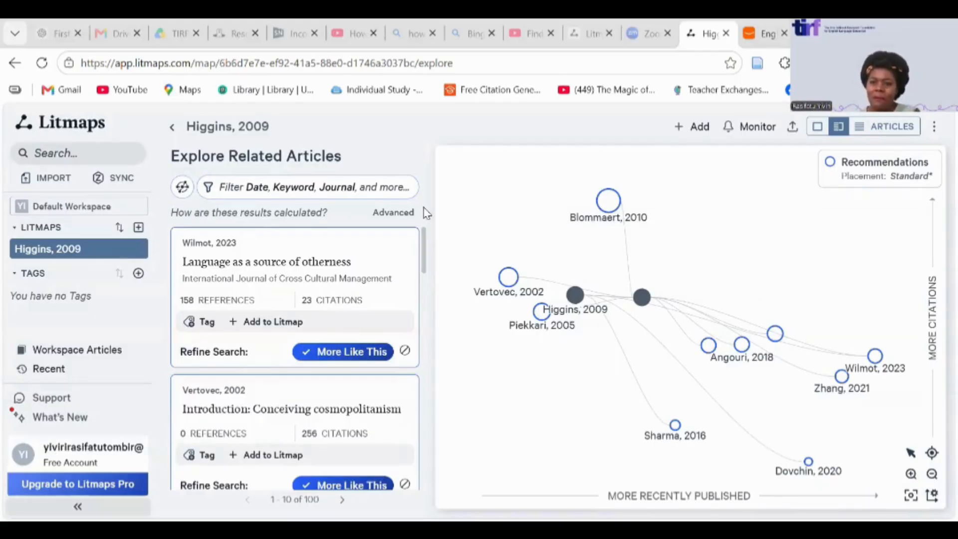
Show the Litmap's article list and view the details of "English as a Local Language"
left_click(884, 127)
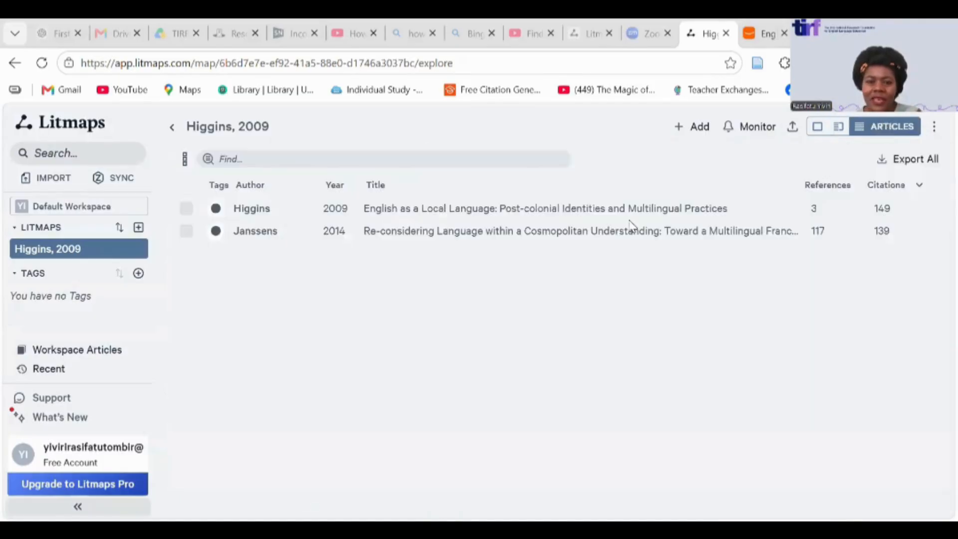
left_click(574, 229)
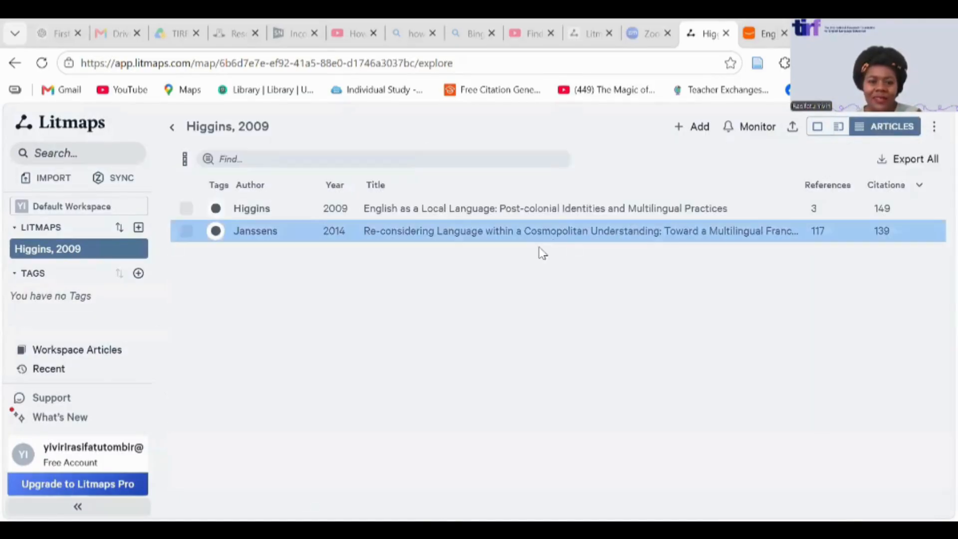
left_click(547, 211)
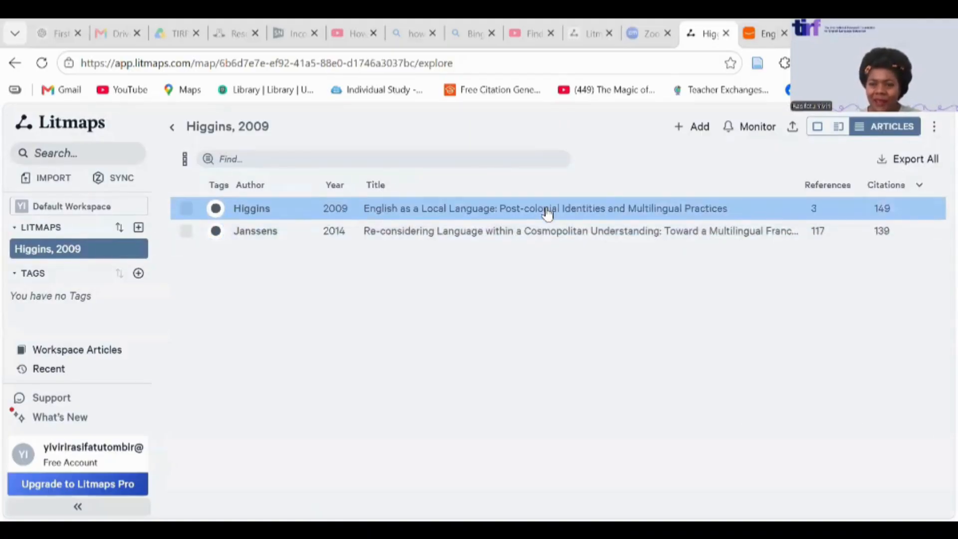
left_click(655, 212)
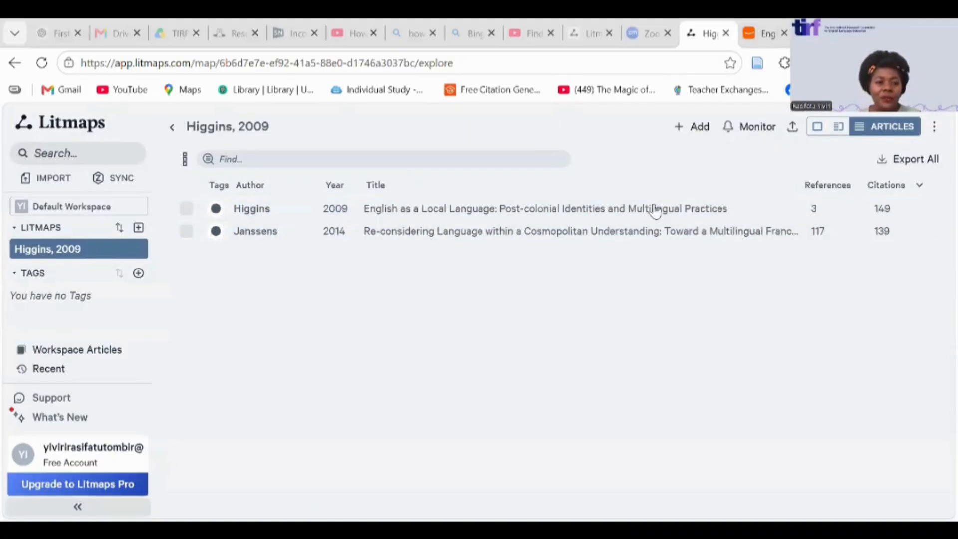
left_click(655, 212)
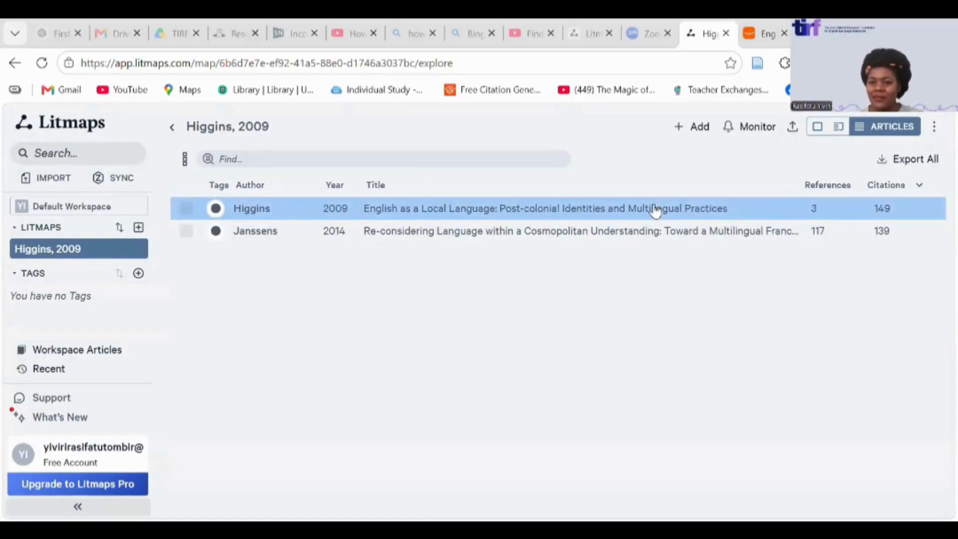
left_click(655, 210)
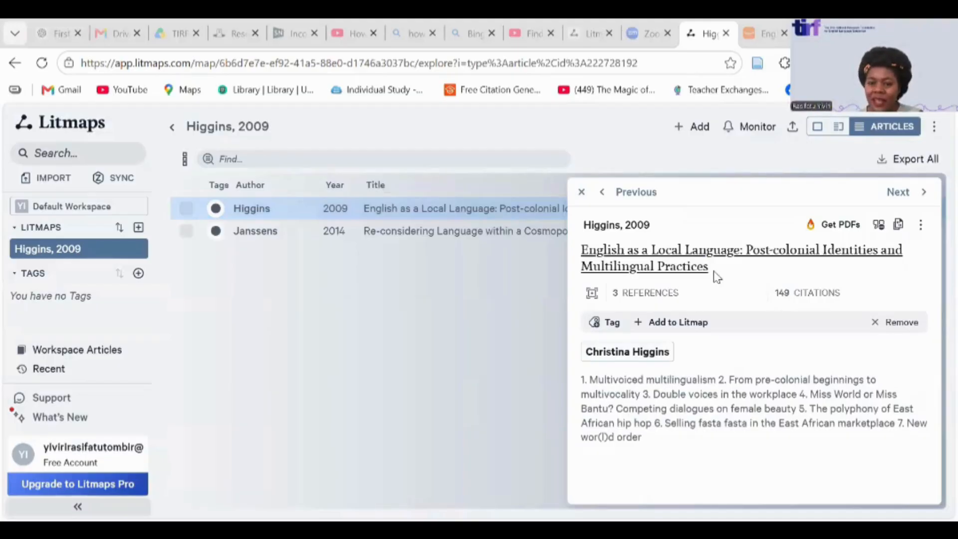
Examine the tag creation options and colour choices for this article without creating a tag, and close its details
left_click(612, 327)
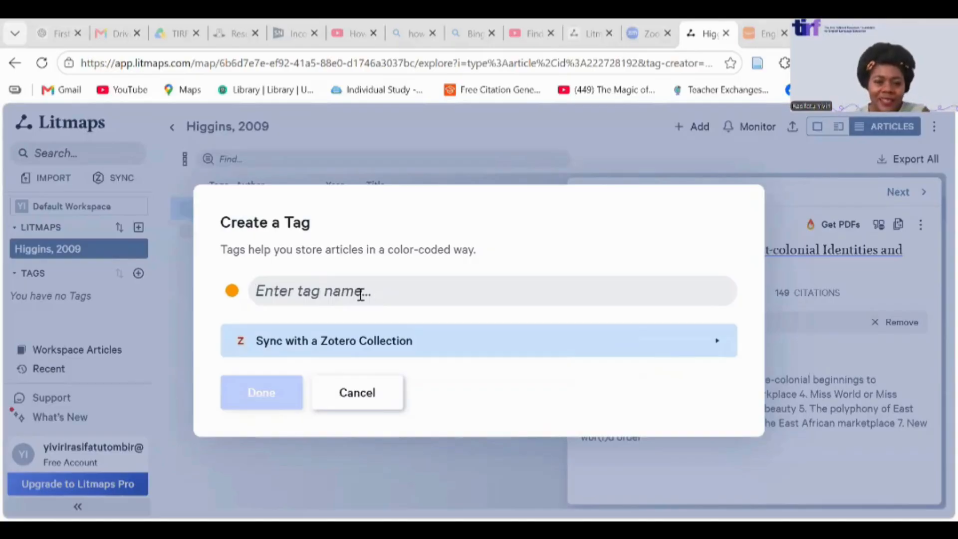
left_click(231, 293)
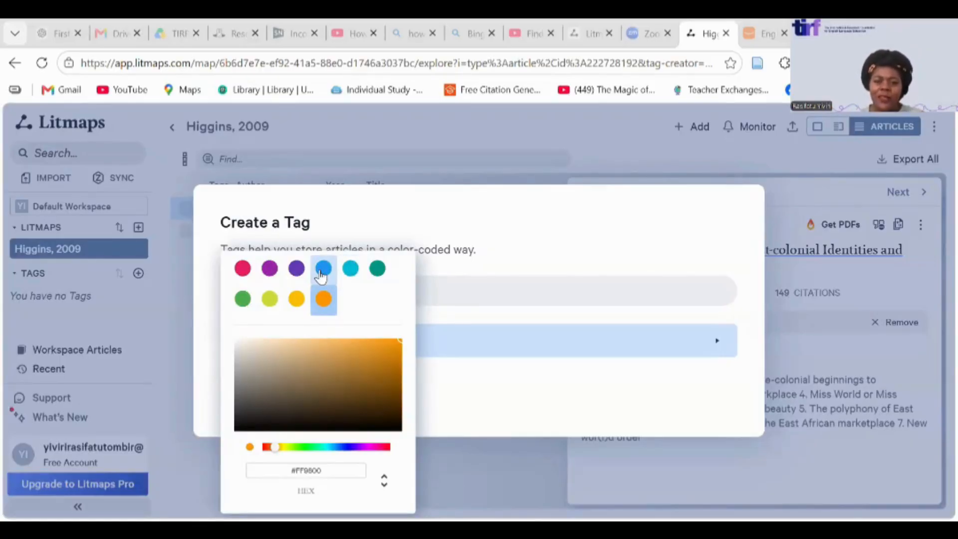
left_click(478, 286)
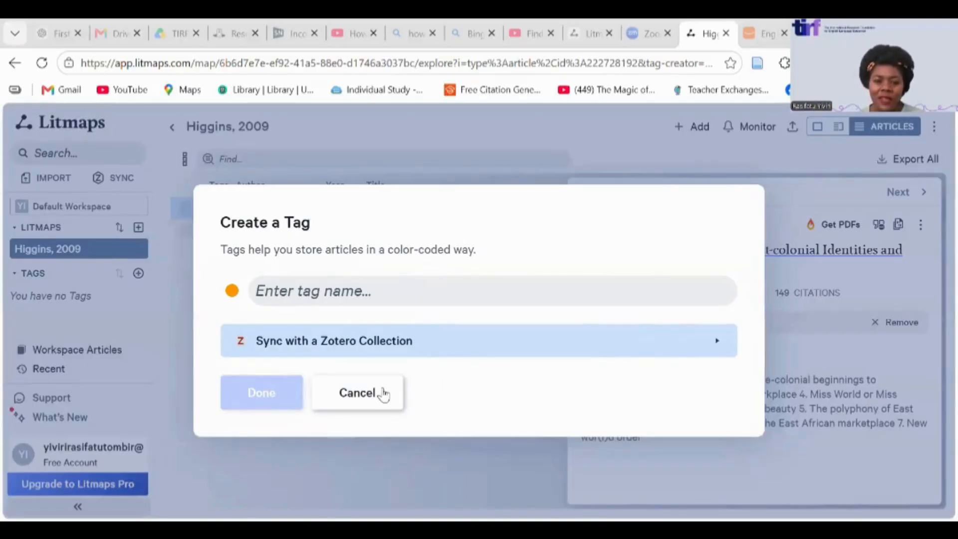
left_click(382, 394)
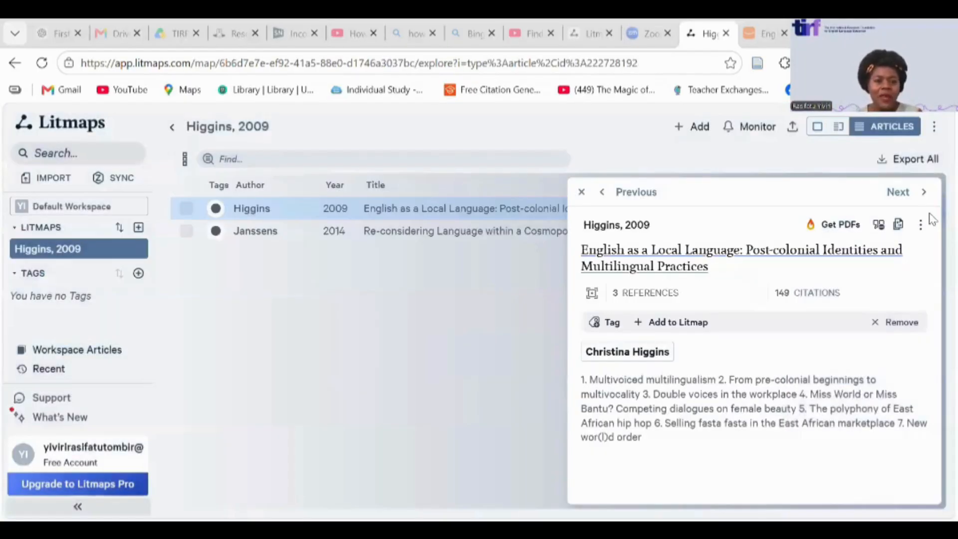
left_click(582, 192)
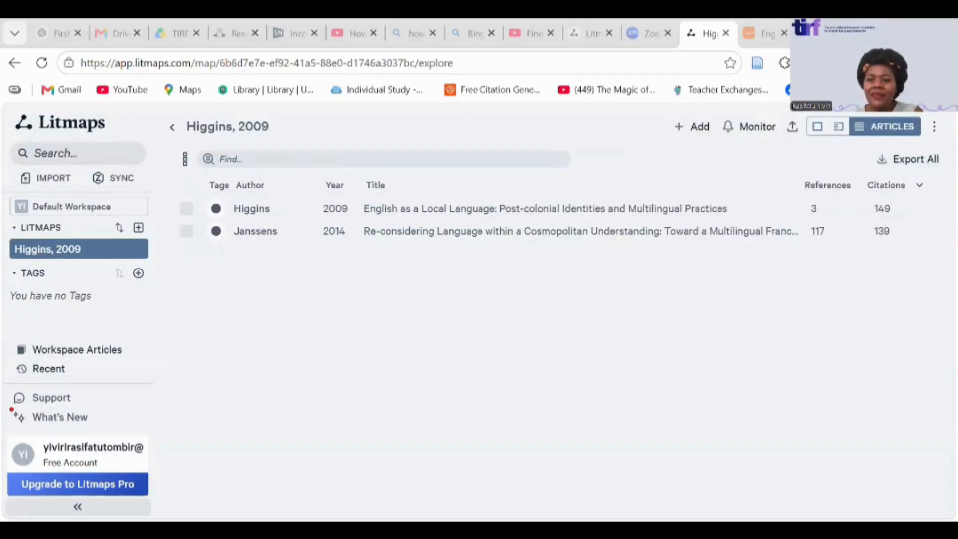
Enable monitoring of this Litmap for newly published related articles and return to the map overview
left_click(758, 129)
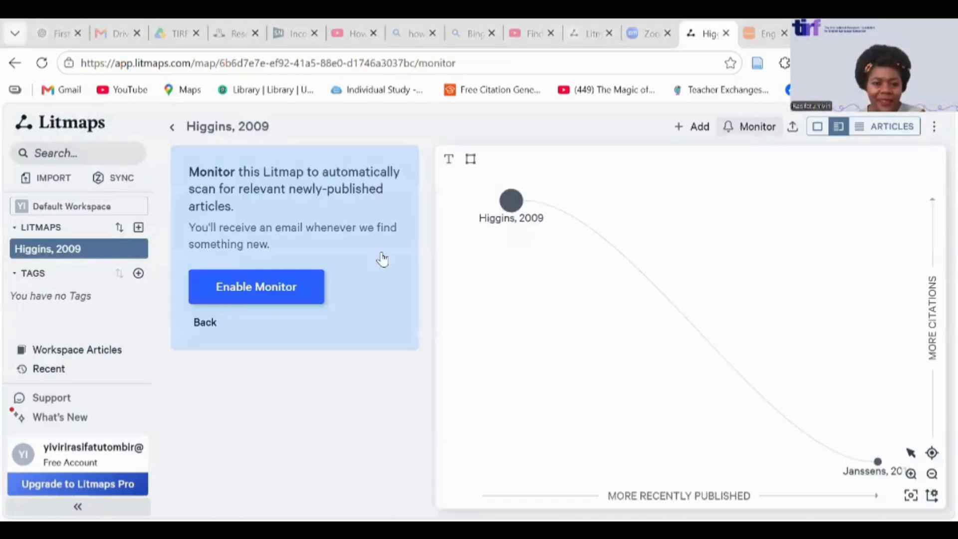
left_click(242, 292)
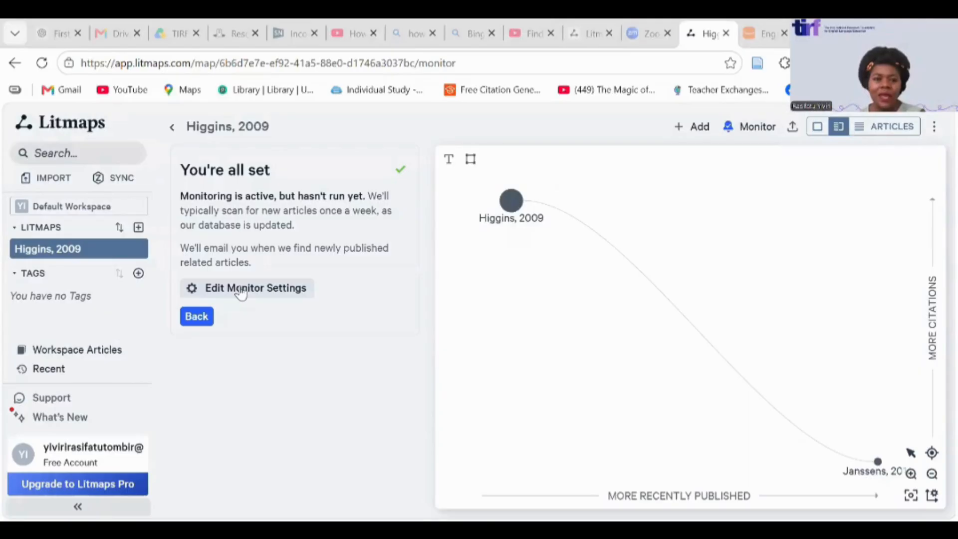
left_click(197, 316)
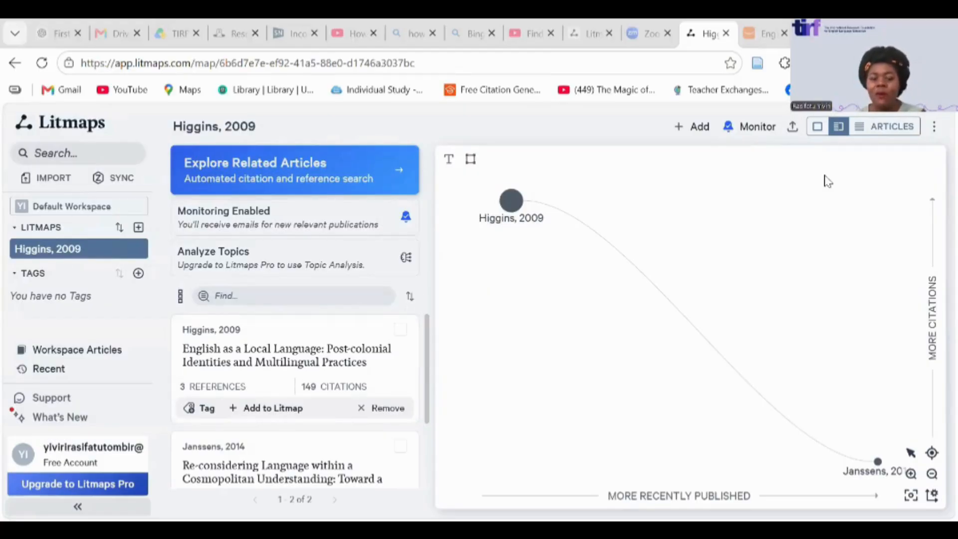
Look at the Litmap's sharing options and the figure export preview, leaving both without sharing or exporting
left_click(792, 129)
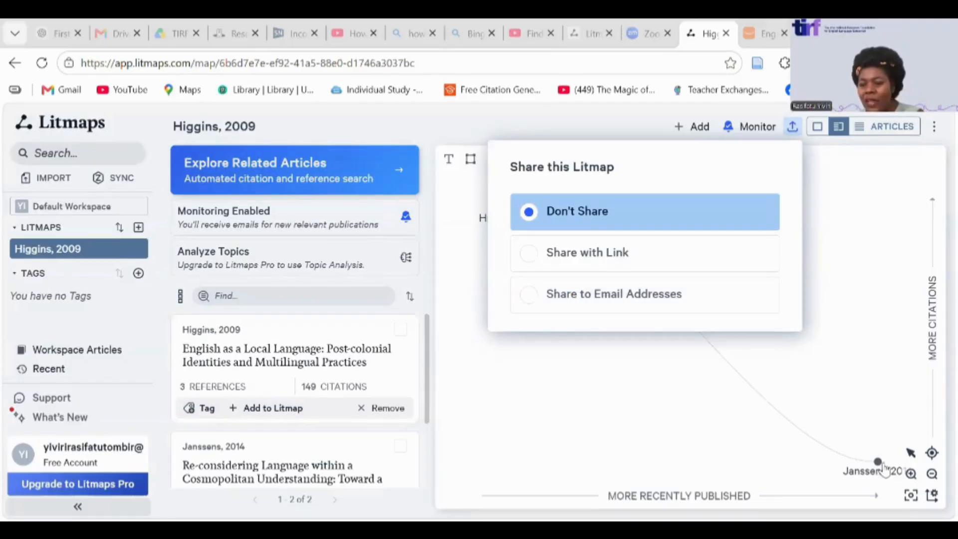
left_click(911, 496)
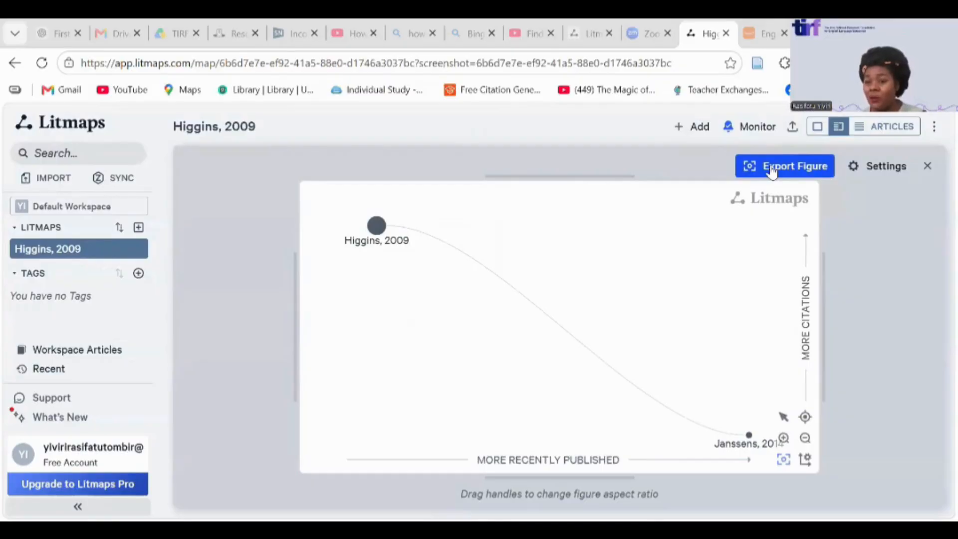
left_click(929, 168)
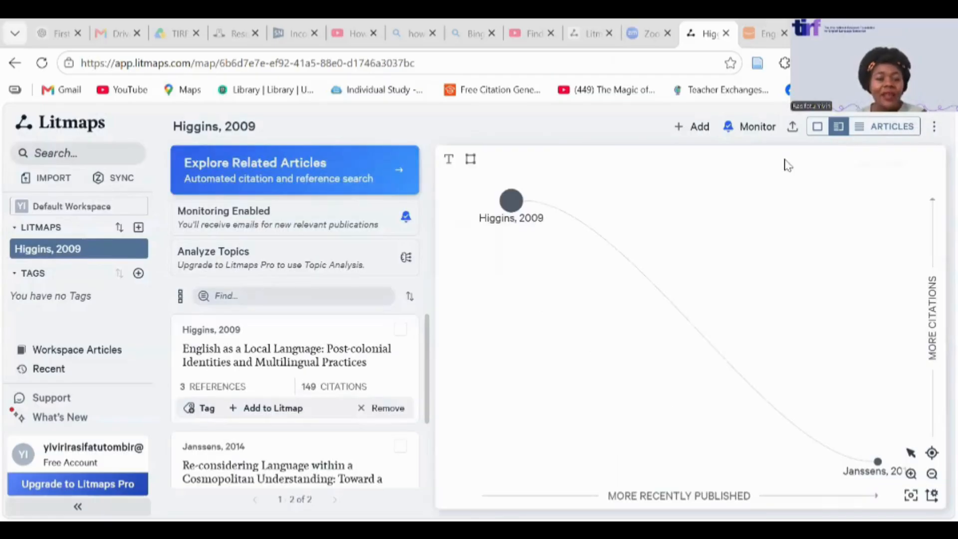